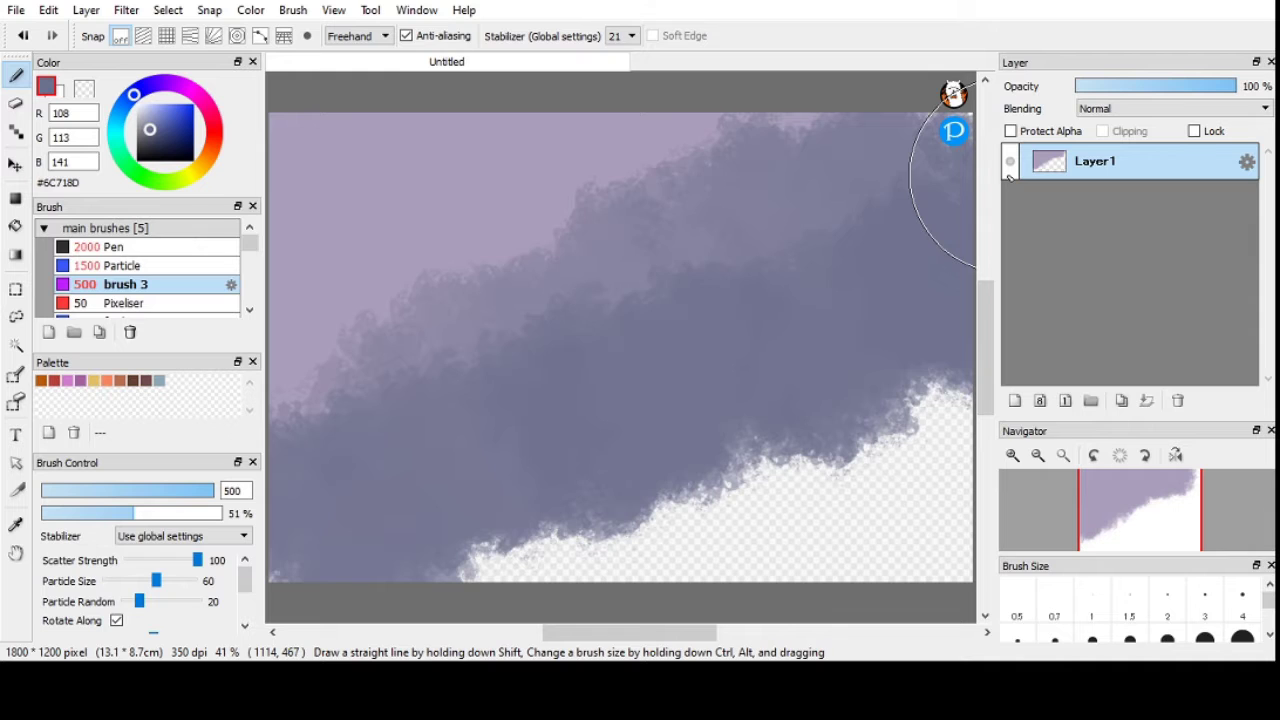
Cover Layer1 with soft blended clouds using brush 3 at size 500, mixing mauve and blue-grey tones sampled from the painting.
{"action": "mouse_move", "coordinate": [1009, 177]}
{"action": "left_mouse_down"}
{"action": "mouse_move", "coordinate": [490, 290]}
{"action": "mouse_move", "coordinate": [646, 270]}
{"action": "left_mouse_up"}
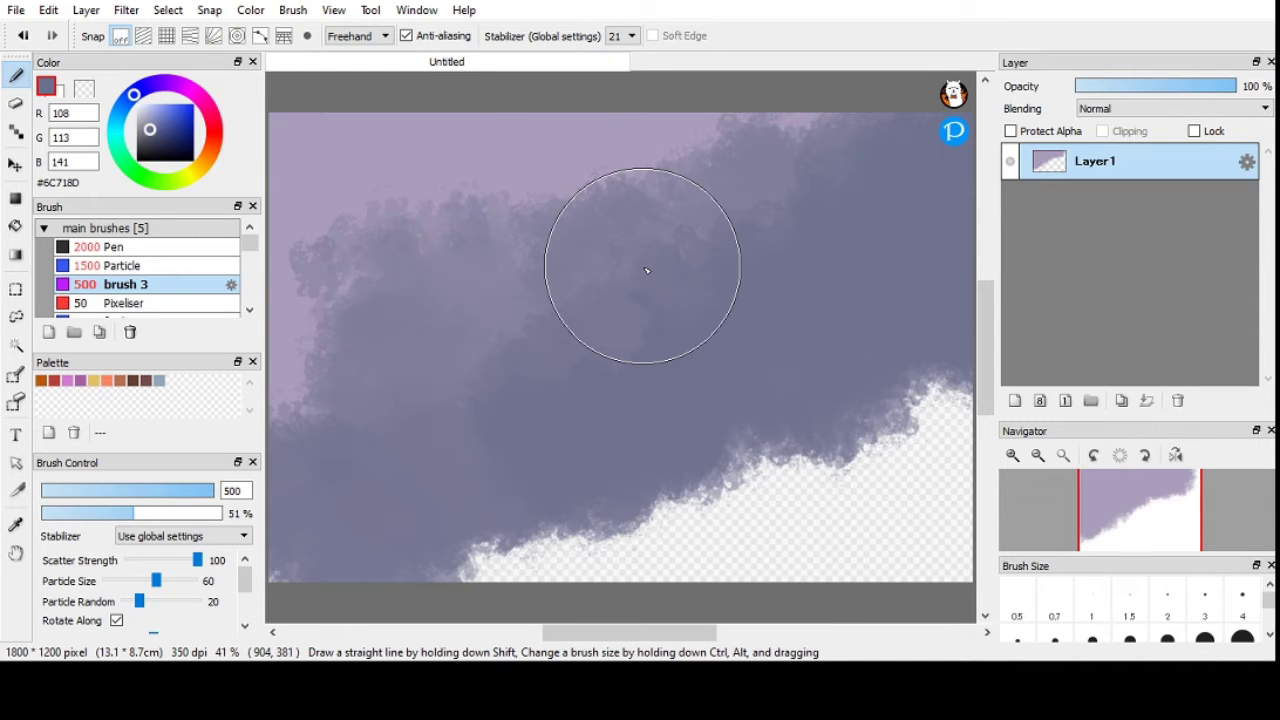
{"action": "left_click", "coordinate": [558, 203], "text": "alt"}
{"action": "mouse_move", "coordinate": [558, 203]}
{"action": "left_mouse_down"}
{"action": "mouse_move", "coordinate": [371, 414]}
{"action": "mouse_move", "coordinate": [688, 218]}
{"action": "mouse_move", "coordinate": [628, 353]}
{"action": "left_mouse_up"}
{"action": "left_click", "coordinate": [628, 353], "text": "alt"}
{"action": "mouse_move", "coordinate": [835, 413]}
{"action": "left_mouse_down"}
{"action": "mouse_move", "coordinate": [491, 550]}
{"action": "mouse_move", "coordinate": [957, 376]}
{"action": "left_mouse_up"}
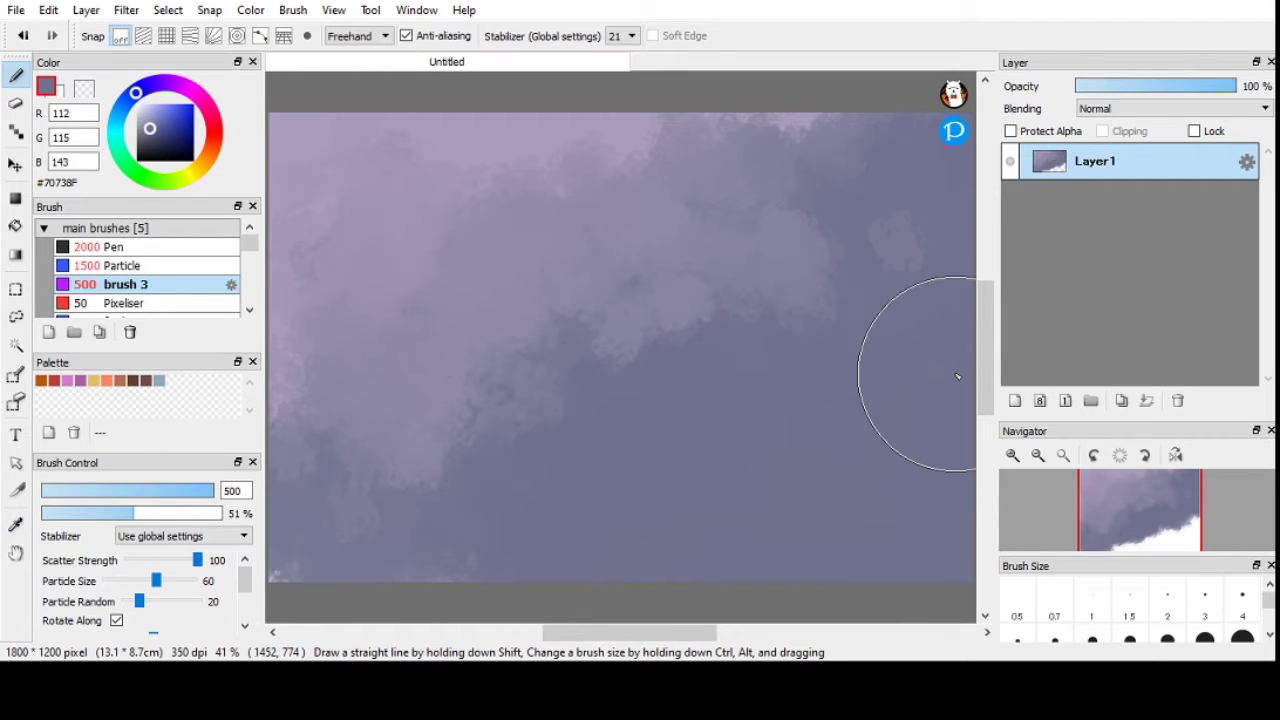
{"action": "left_click", "coordinate": [664, 321], "text": "alt"}
{"action": "mouse_move", "coordinate": [664, 321]}
{"action": "left_mouse_down"}
{"action": "mouse_move", "coordinate": [867, 364]}
{"action": "mouse_move", "coordinate": [880, 455]}
{"action": "left_mouse_up"}
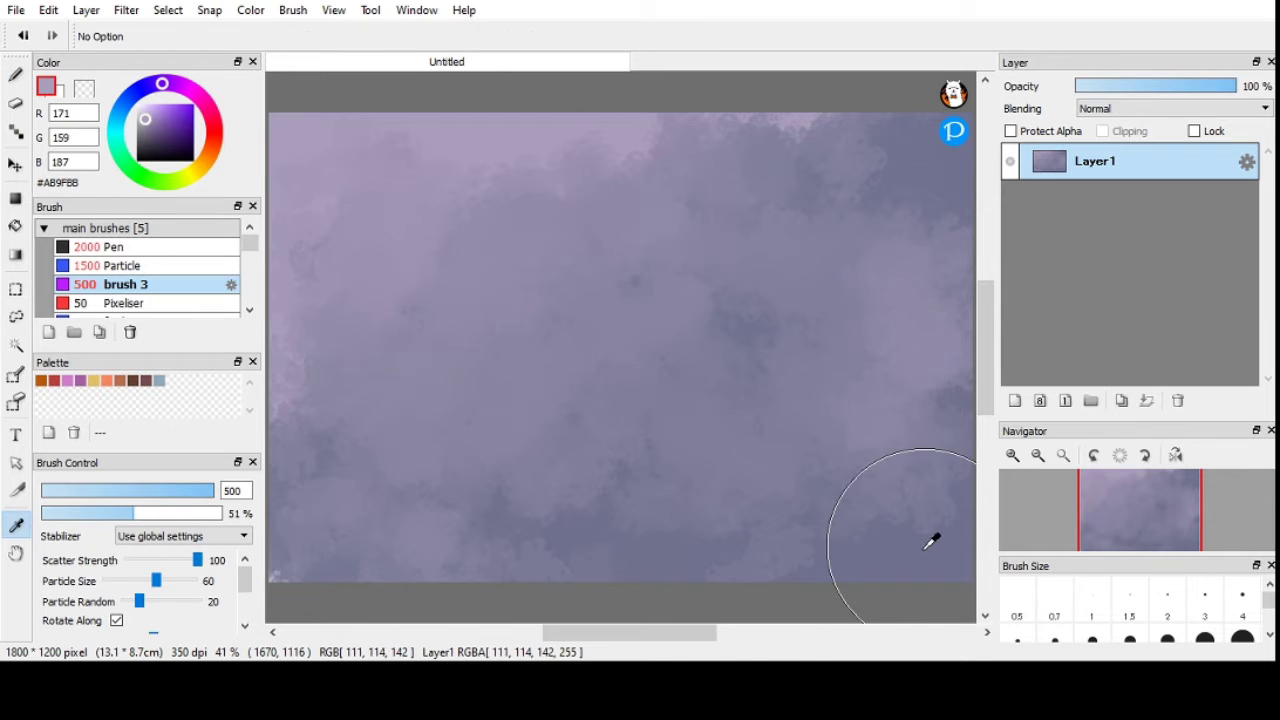
{"action": "left_click", "coordinate": [931, 541], "text": "alt"}
{"action": "left_click_drag", "start_coordinate": [463, 268], "coordinate": [621, 399]}
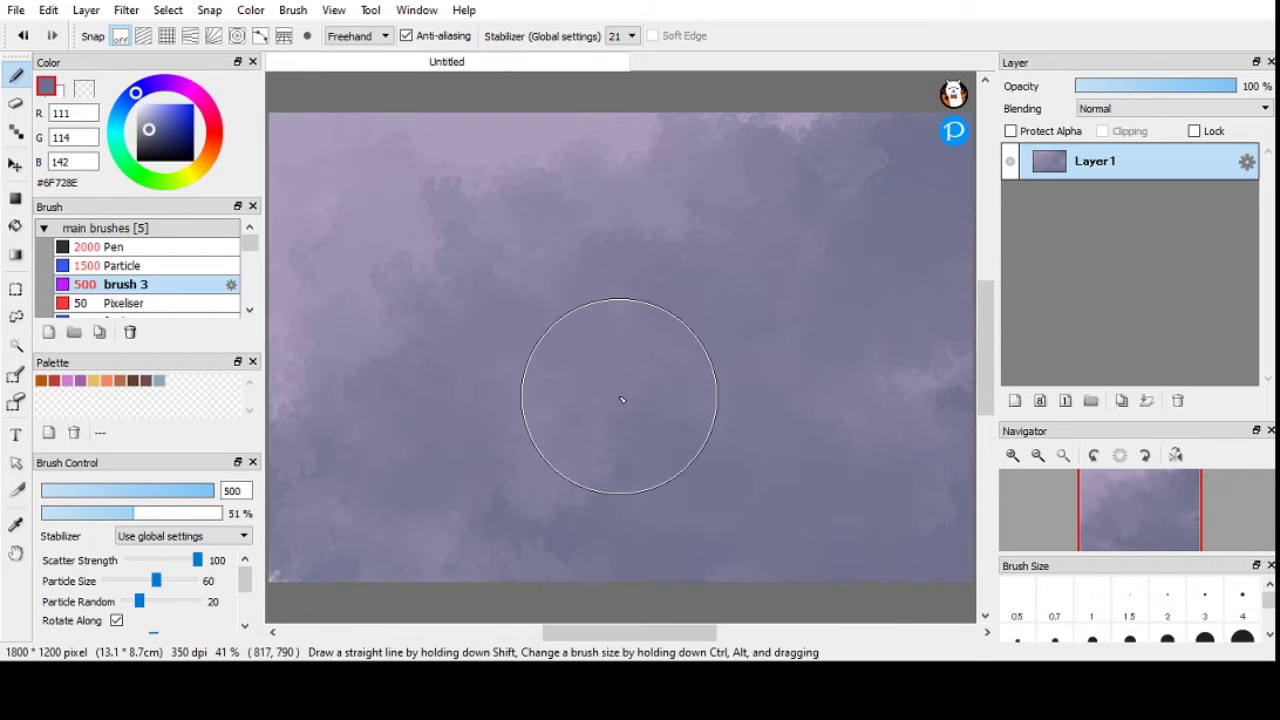
On a new layer, outline a downward-pointing triangular island at the canvas's right side with the for lineart brush in magenta #9E2C77.
{"action": "key", "text": "ctrl+shift+n"}
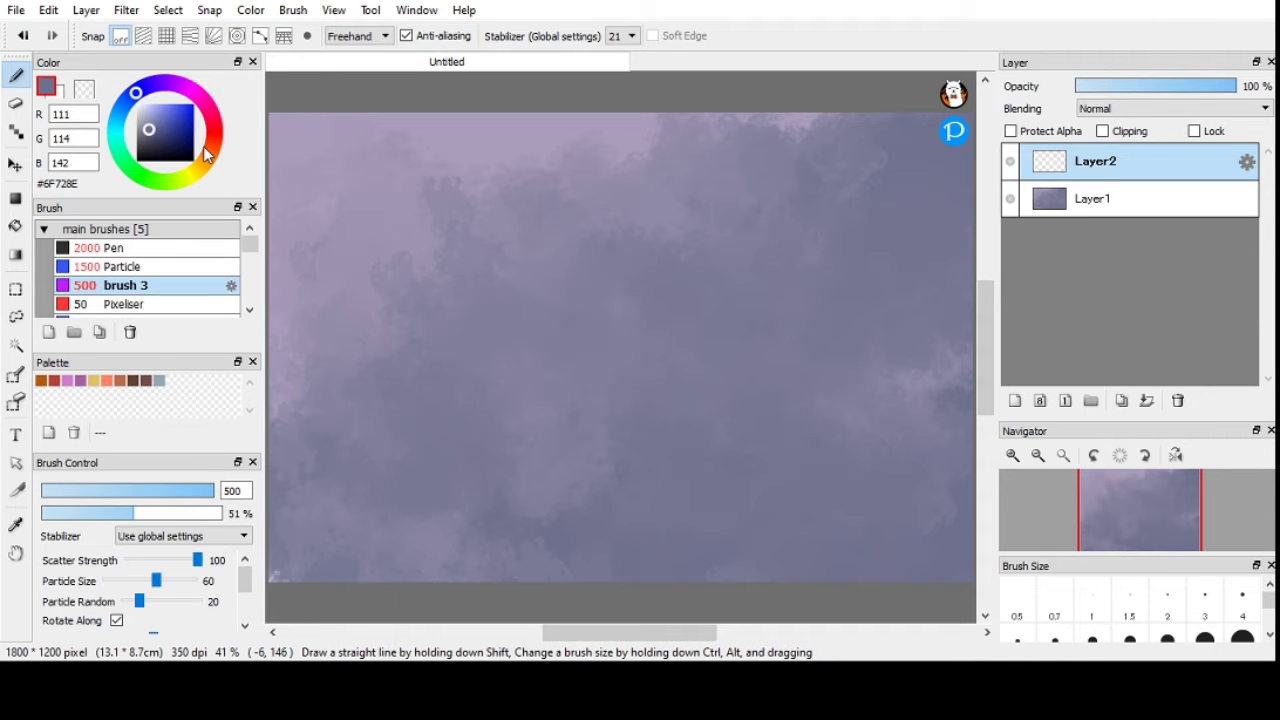
{"action": "left_click", "coordinate": [202, 101]}
{"action": "left_click", "coordinate": [178, 125]}
{"action": "scroll", "coordinate": [165, 305], "scroll_direction": "down", "scroll_amount": 1}
{"action": "left_click", "coordinate": [150, 296]}
{"action": "mouse_move", "coordinate": [970, 381]}
{"action": "left_mouse_down"}
{"action": "mouse_move", "coordinate": [891, 381]}
{"action": "mouse_move", "coordinate": [808, 463]}
{"action": "mouse_move", "coordinate": [810, 500]}
{"action": "left_mouse_up"}
{"action": "key", "text": "ctrl+z"}
{"action": "key", "text": "ctrl+z"}
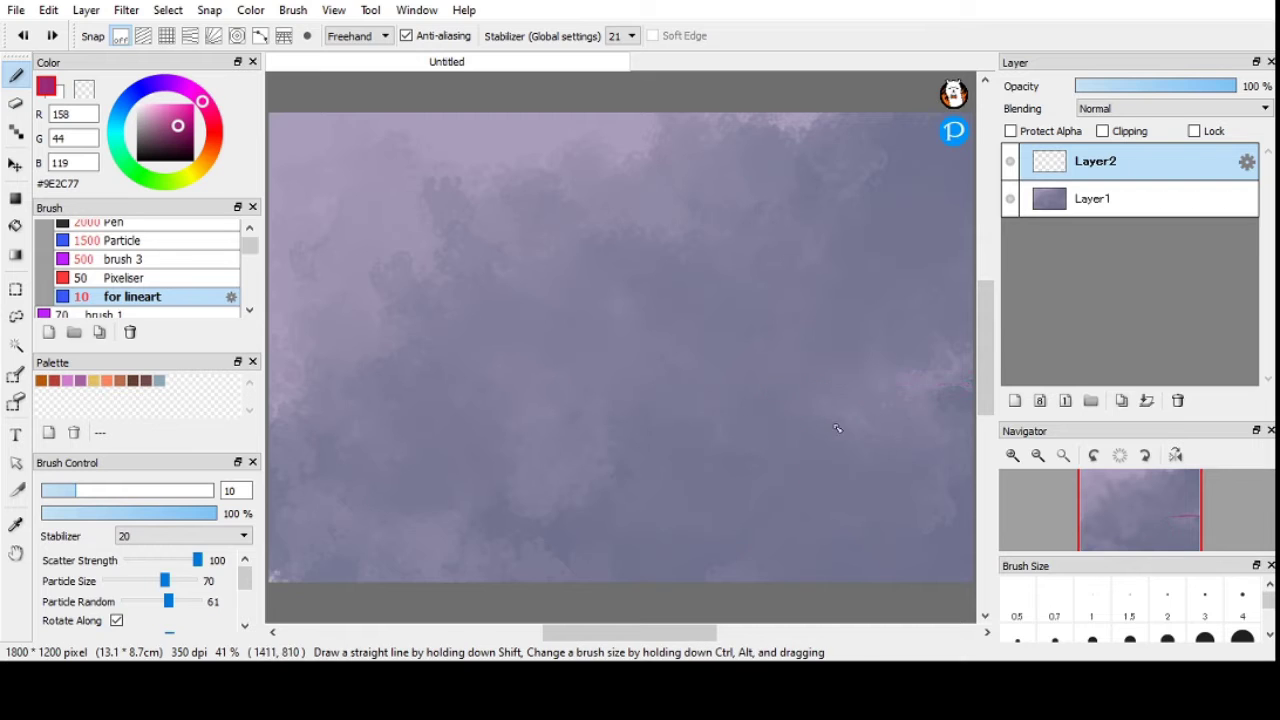
{"action": "left_click_drag", "start_coordinate": [966, 378], "coordinate": [946, 368]}
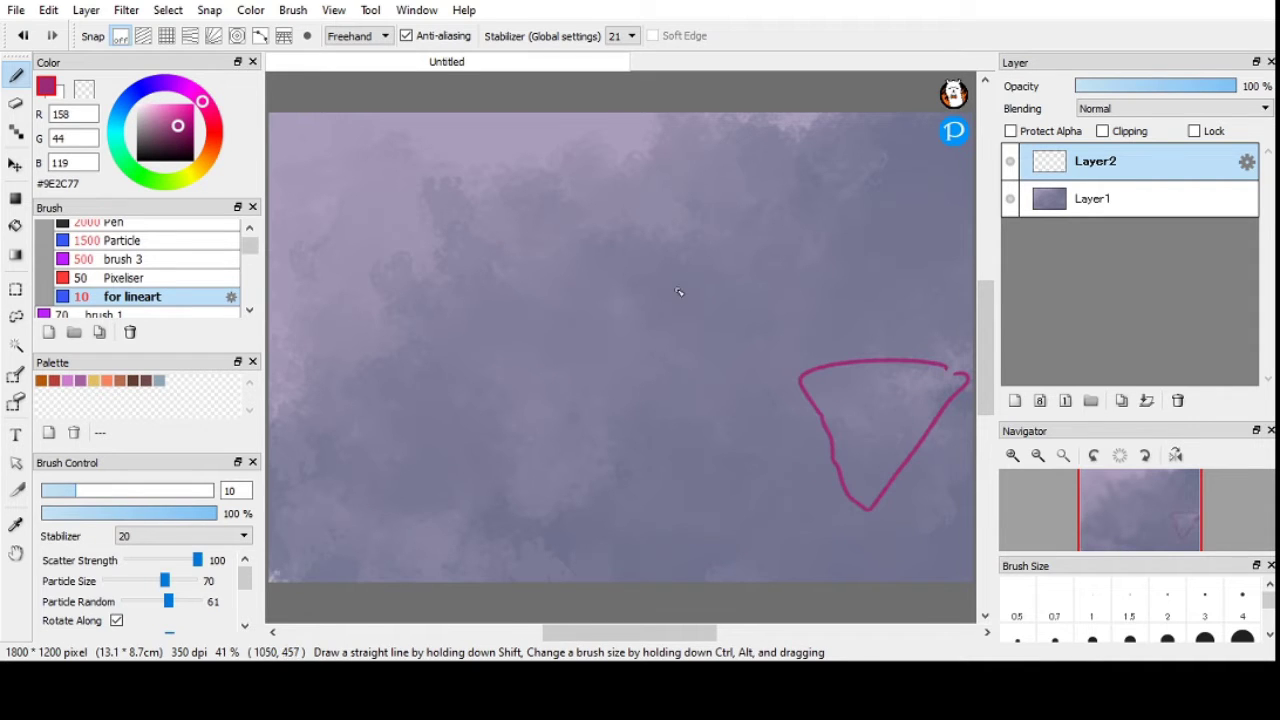
Outline a larger triangular island in the middle of the canvas and a small one near the lower-left corner.
{"action": "left_click_drag", "start_coordinate": [680, 290], "coordinate": [608, 452]}
{"action": "key", "text": "ctrl+z"}
{"action": "mouse_move", "coordinate": [612, 304]}
{"action": "left_mouse_down"}
{"action": "mouse_move", "coordinate": [619, 474]}
{"action": "mouse_move", "coordinate": [588, 445]}
{"action": "mouse_move", "coordinate": [620, 474]}
{"action": "left_mouse_up"}
{"action": "mouse_move", "coordinate": [325, 456]}
{"action": "left_mouse_down"}
{"action": "mouse_move", "coordinate": [343, 460]}
{"action": "mouse_move", "coordinate": [341, 482]}
{"action": "mouse_move", "coordinate": [327, 459]}
{"action": "left_mouse_up"}
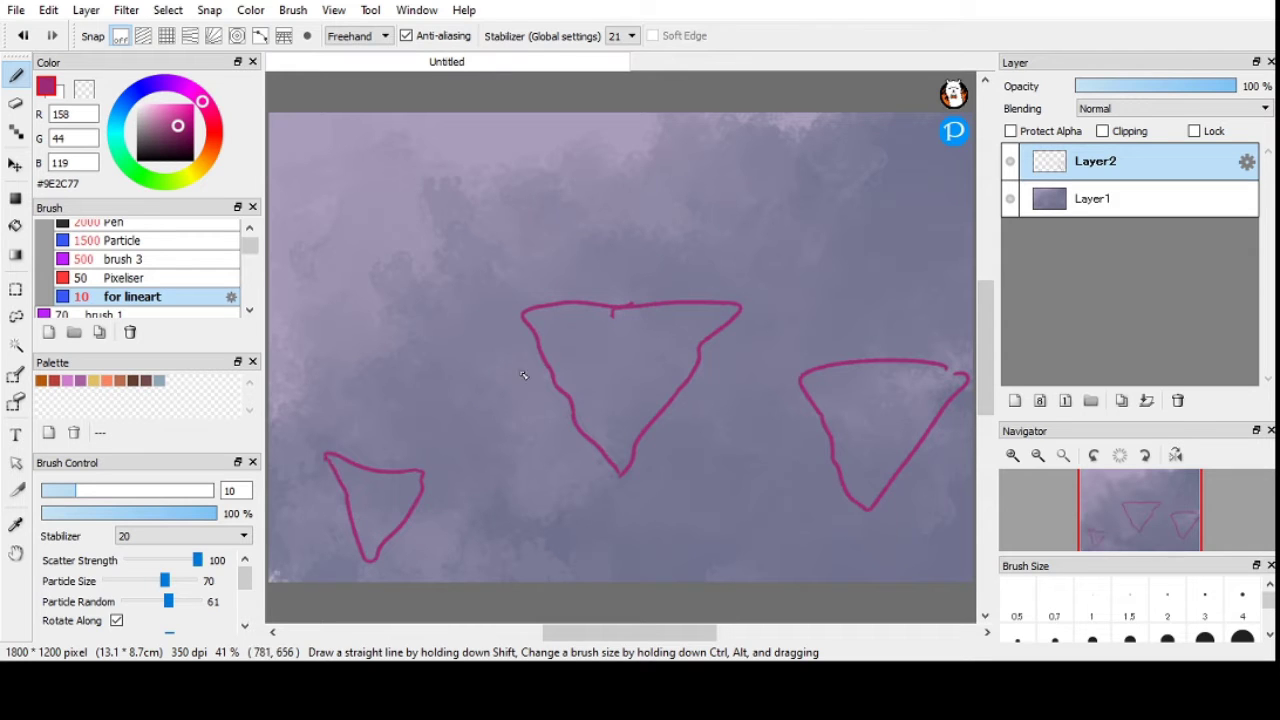
Set the for lineart brush to size 25 and close the gap in the right island's outline.
{"action": "key", "text": "e"}
{"action": "key", "text": "b"}
{"action": "key", "text": "bracketright"}
{"action": "mouse_move", "coordinate": [838, 397]}
{"action": "left_mouse_down"}
{"action": "mouse_move", "coordinate": [829, 377]}
{"action": "mouse_move", "coordinate": [950, 377]}
{"action": "mouse_move", "coordinate": [891, 471]}
{"action": "mouse_move", "coordinate": [837, 406]}
{"action": "mouse_move", "coordinate": [878, 392]}
{"action": "mouse_move", "coordinate": [872, 446]}
{"action": "left_mouse_up"}
{"action": "key", "text": "ctrl+z"}
Hide Layer1 and fill the three island outlines on Layer2 with solid magenta.
{"action": "left_click", "coordinate": [1010, 199]}
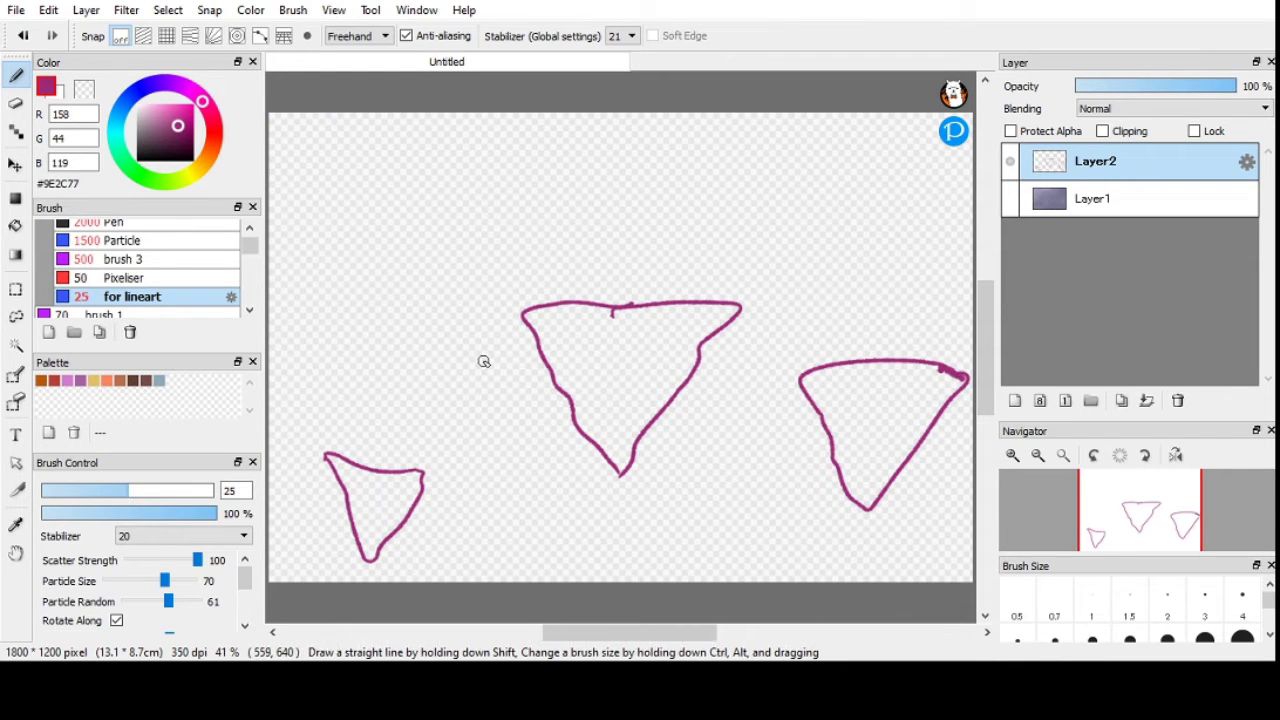
{"action": "key", "text": "g"}
{"action": "left_click", "coordinate": [898, 398]}
{"action": "left_click", "coordinate": [647, 356]}
{"action": "left_click", "coordinate": [410, 476]}
{"action": "key", "text": "b"}
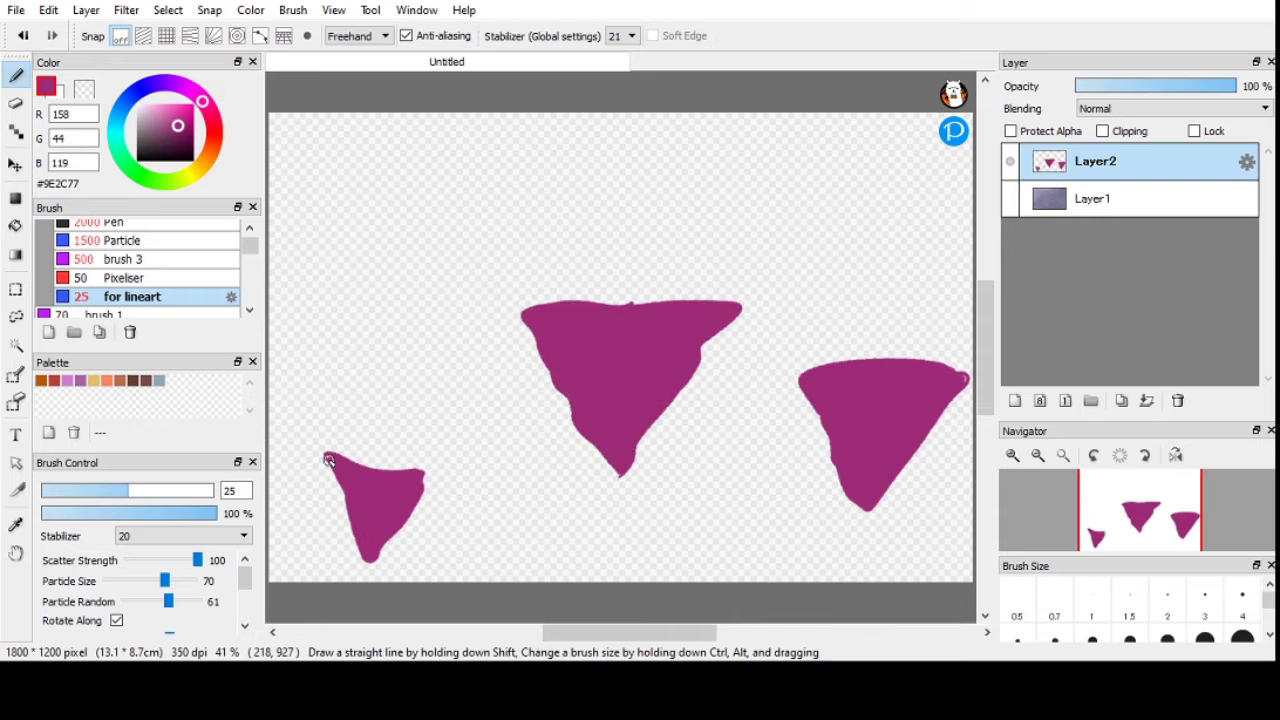
Add a layer clipped to Layer2 and paint the lower tips of all three islands in pink-red #D54C70.
{"action": "left_click", "coordinate": [1014, 400]}
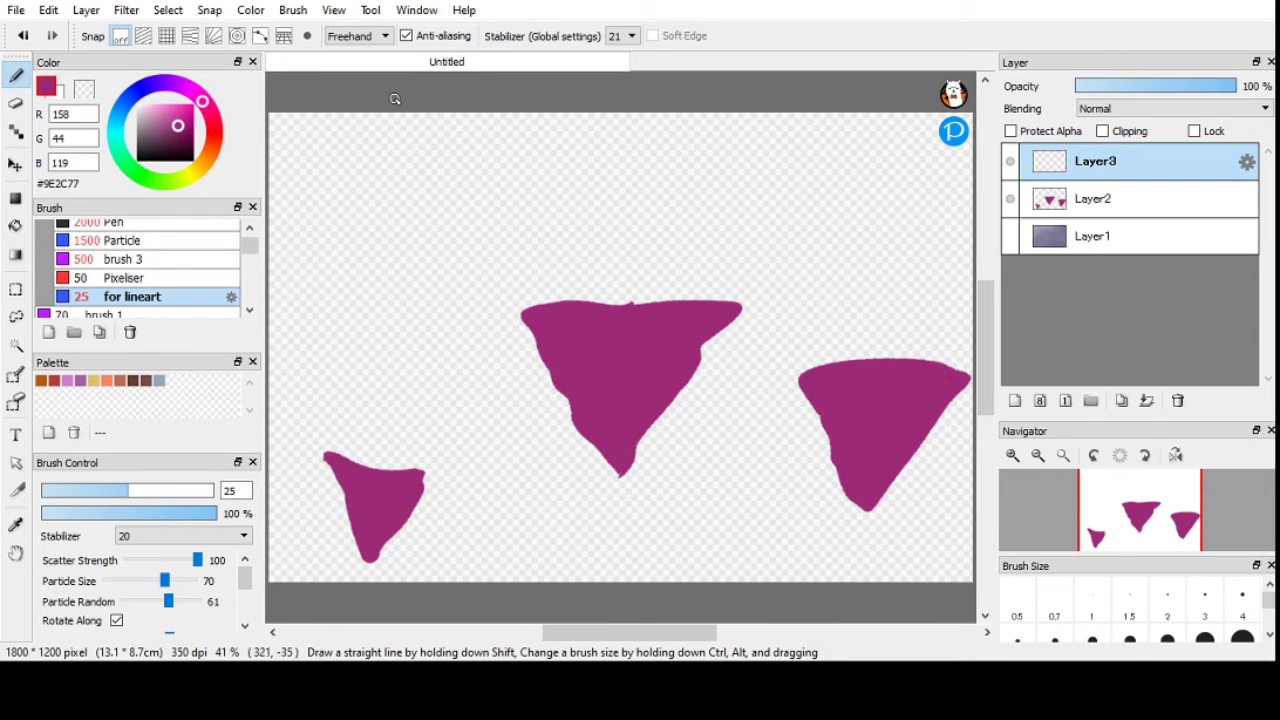
{"action": "left_click", "coordinate": [211, 119]}
{"action": "left_click", "coordinate": [173, 113]}
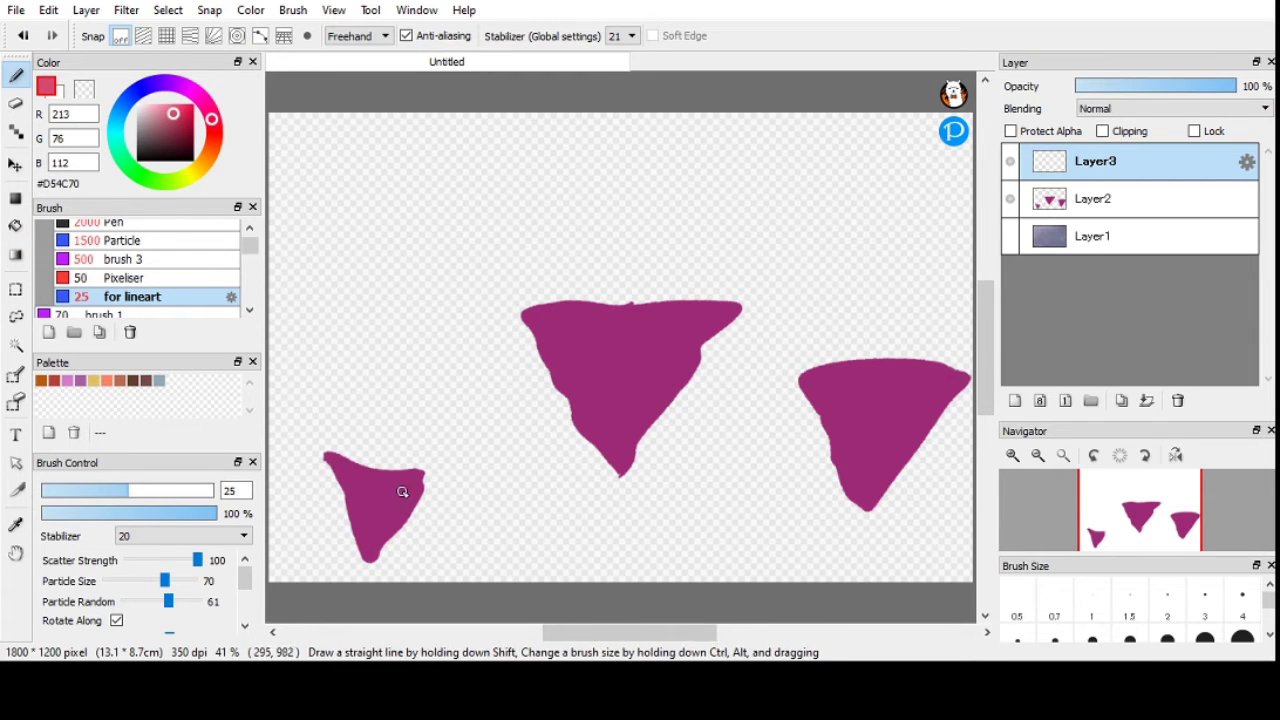
{"action": "mouse_move", "coordinate": [398, 505]}
{"action": "left_mouse_down"}
{"action": "mouse_move", "coordinate": [372, 552]}
{"action": "mouse_move", "coordinate": [415, 505]}
{"action": "left_mouse_up"}
{"action": "left_click", "coordinate": [1102, 131]}
{"action": "mouse_move", "coordinate": [677, 396]}
{"action": "left_mouse_down"}
{"action": "mouse_move", "coordinate": [611, 457]}
{"action": "mouse_move", "coordinate": [627, 464]}
{"action": "left_mouse_up"}
{"action": "mouse_move", "coordinate": [921, 440]}
{"action": "left_mouse_down"}
{"action": "mouse_move", "coordinate": [812, 496]}
{"action": "mouse_move", "coordinate": [919, 433]}
{"action": "left_mouse_up"}
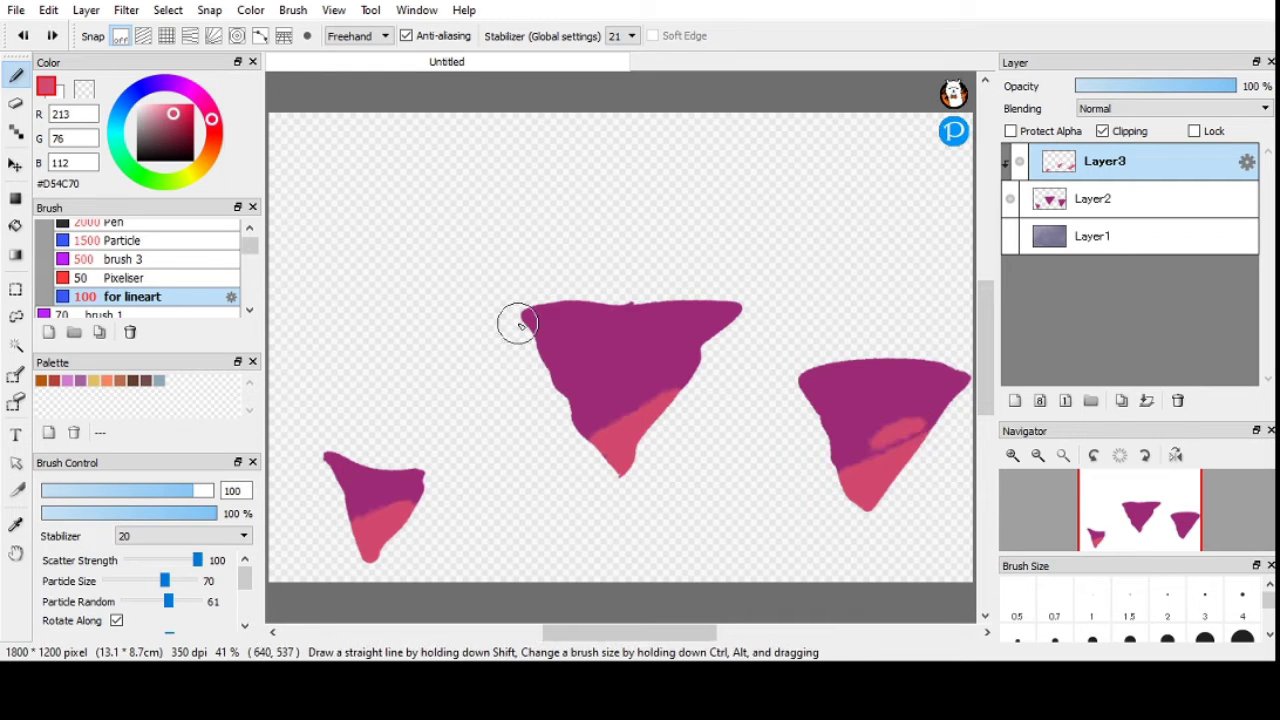
Shade the middle of each island with pink-red texture on Layer3 using brush 3 at size 500.
{"action": "left_click", "coordinate": [125, 278]}
{"action": "left_click", "coordinate": [140, 259]}
{"action": "left_click", "coordinate": [375, 500]}
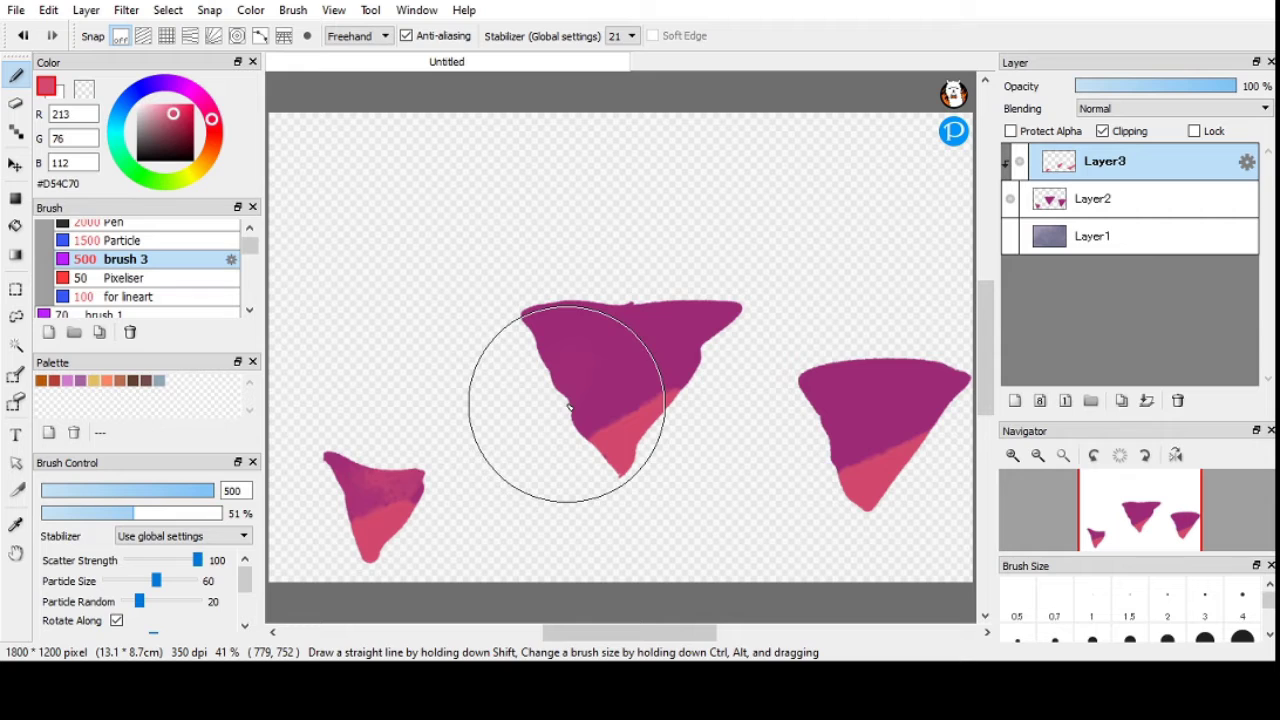
{"action": "left_click_drag", "start_coordinate": [569, 407], "coordinate": [640, 383]}
{"action": "left_click_drag", "start_coordinate": [877, 416], "coordinate": [848, 425]}
Sample the islands' dark magenta and brush it over their upper parts to soften the pink-red transition.
{"action": "key", "text": "i"}
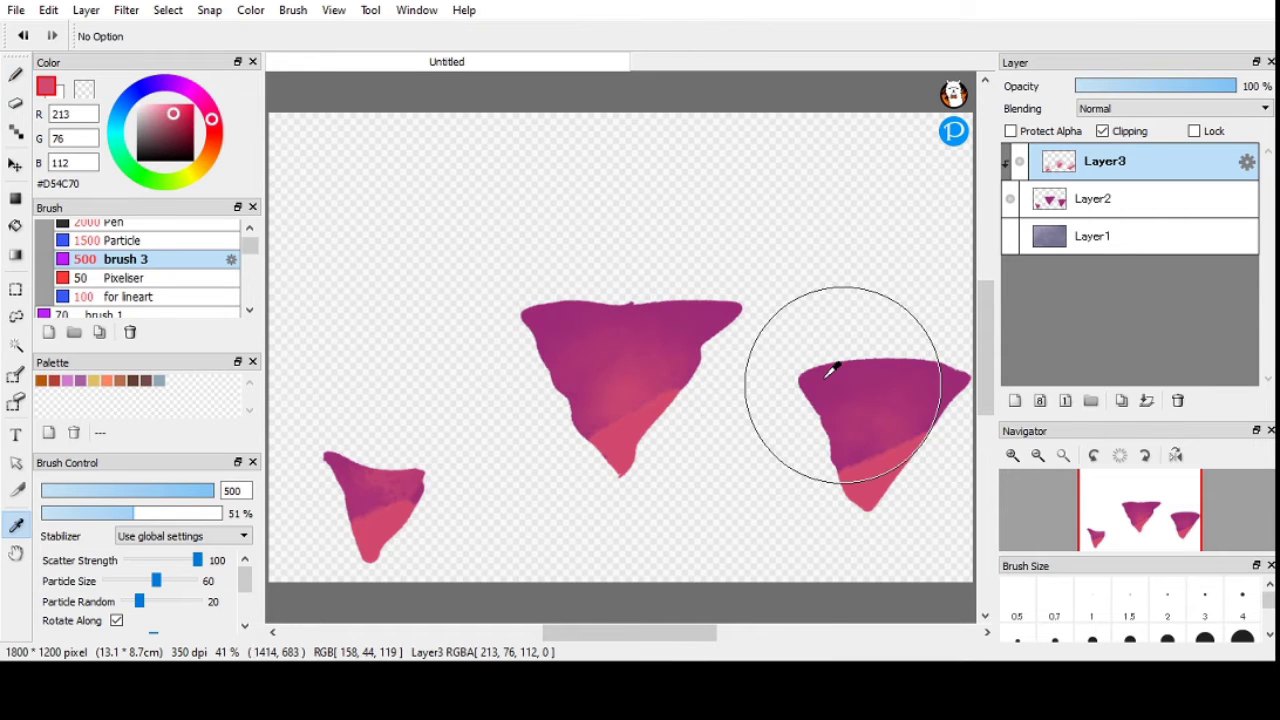
{"action": "left_click", "coordinate": [833, 370], "text": "alt"}
{"action": "left_click_drag", "start_coordinate": [578, 321], "coordinate": [426, 433]}
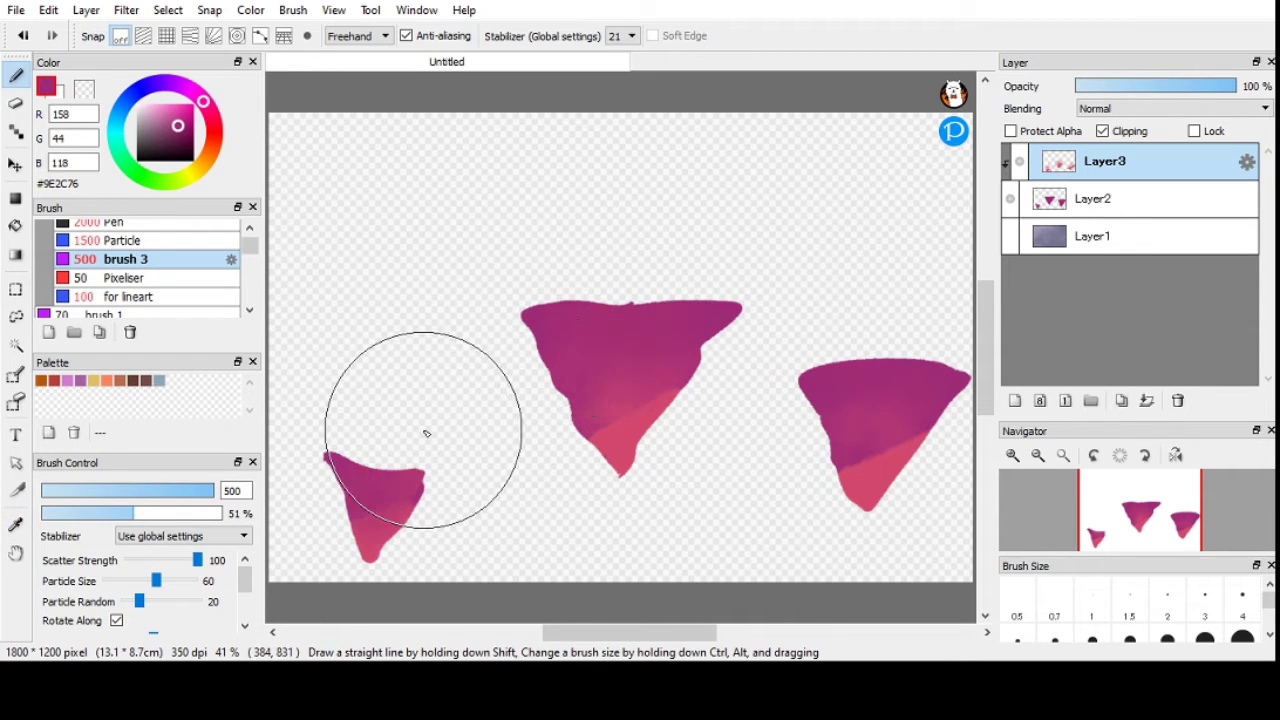
Set Layer3's blending to Overlay at 48% opacity and show Layer1 again.
{"action": "left_click", "coordinate": [1135, 108]}
{"action": "left_click", "coordinate": [1131, 138]}
{"action": "left_click", "coordinate": [1128, 109]}
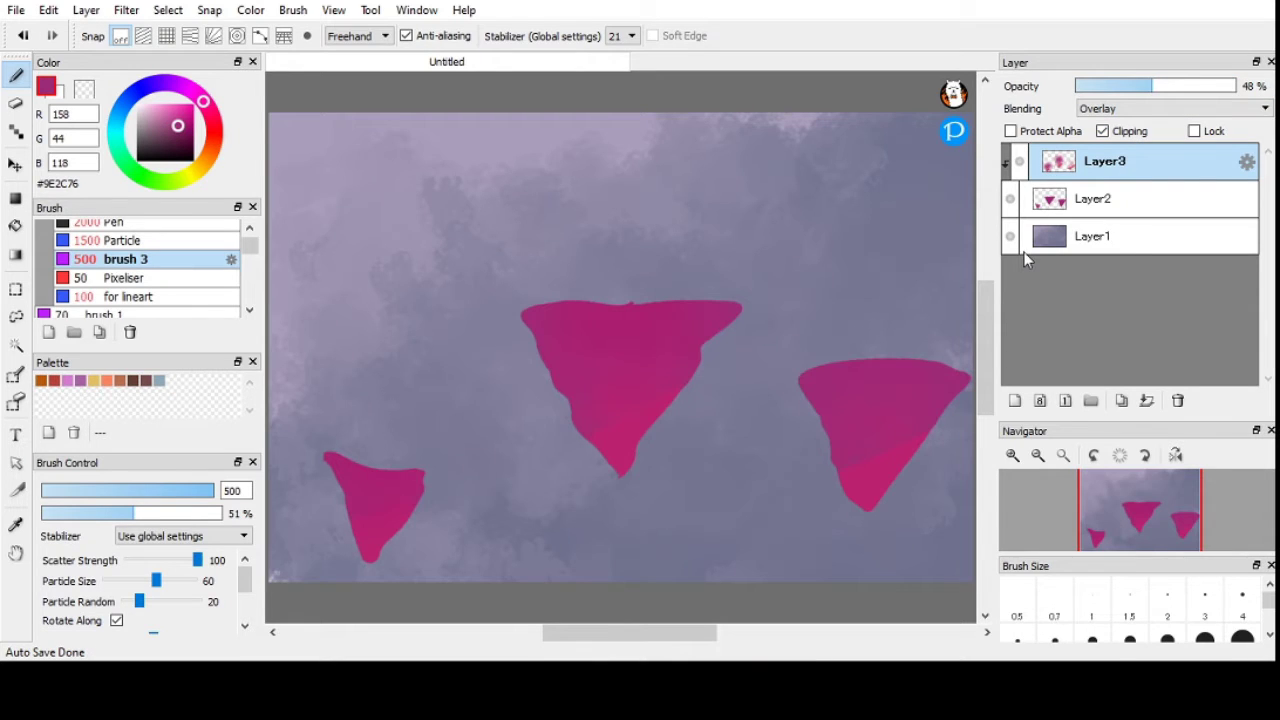
Add a layer above Layer3, brush haze over the islands in sampled colours #6F728E, #AB9FBB and #767793, and lower its opacity.
{"action": "left_click", "coordinate": [1015, 400]}
{"action": "key", "text": "g"}
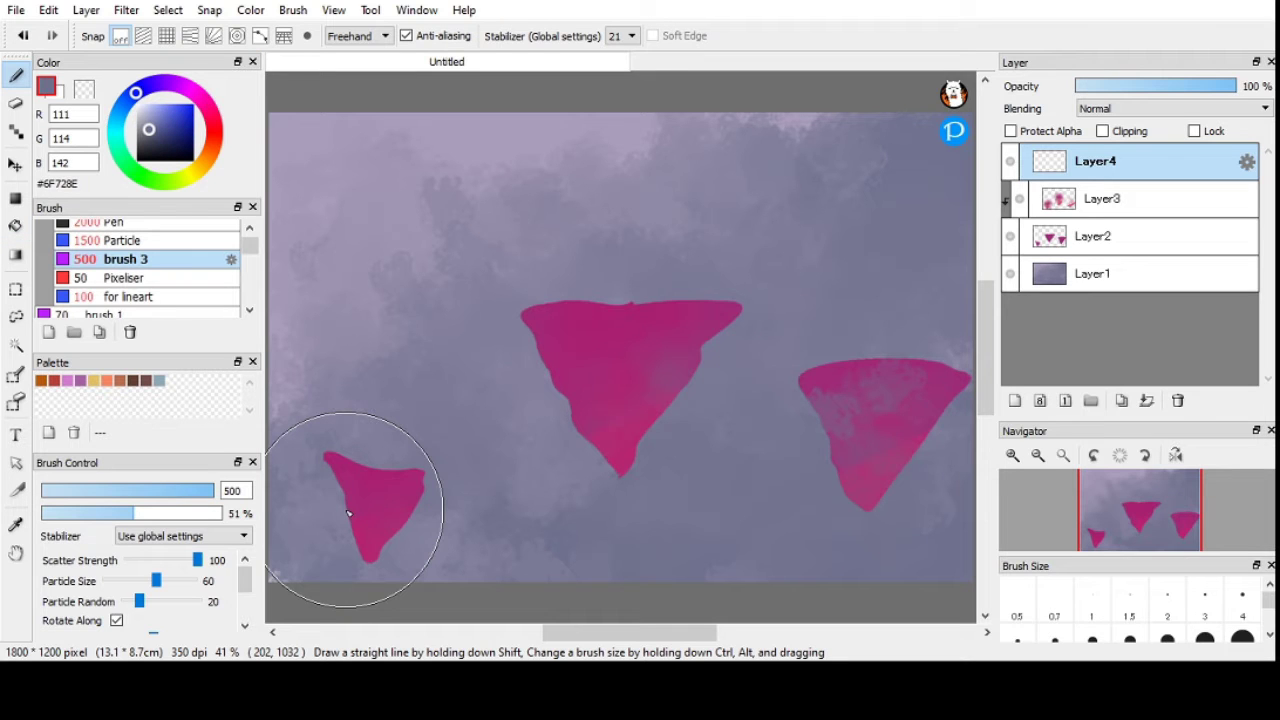
{"action": "right_click", "coordinate": [345, 215]}
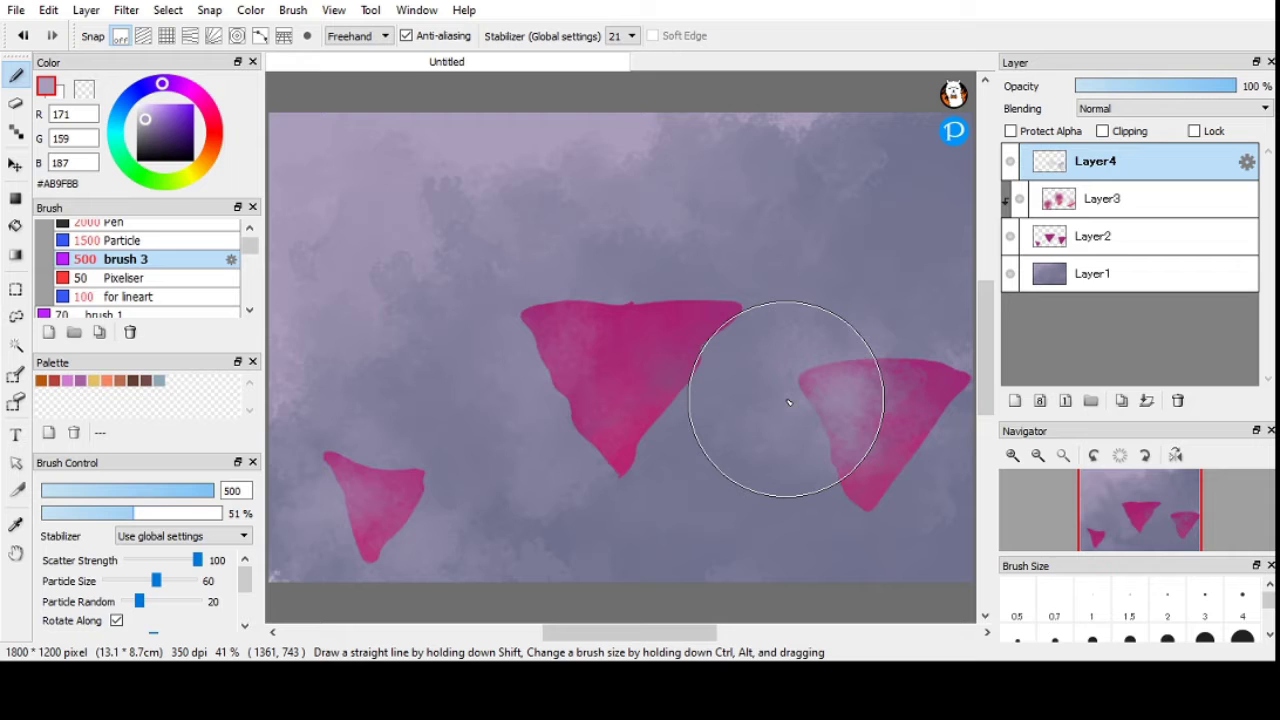
{"action": "left_click", "coordinate": [788, 402], "text": "alt"}
{"action": "left_click", "coordinate": [1127, 91]}
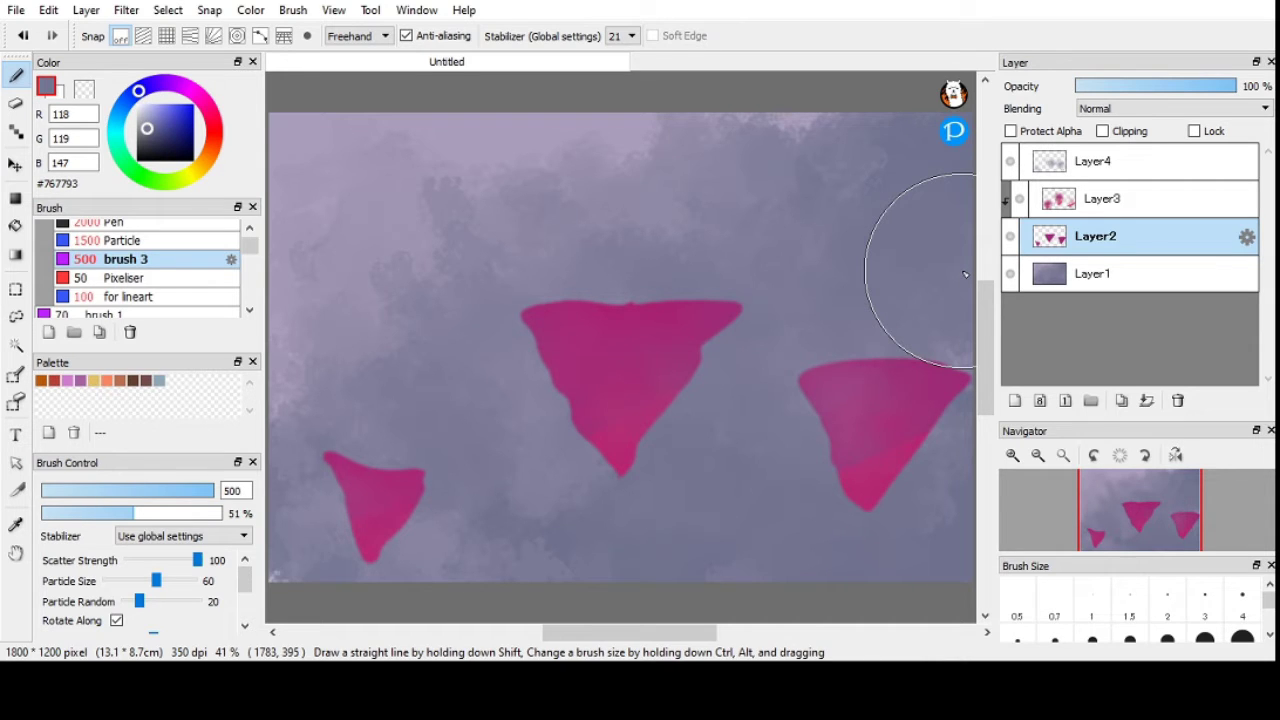
Duplicate Layer2 and erase parts of the islands on the lower copy.
{"action": "left_click", "coordinate": [1121, 401]}
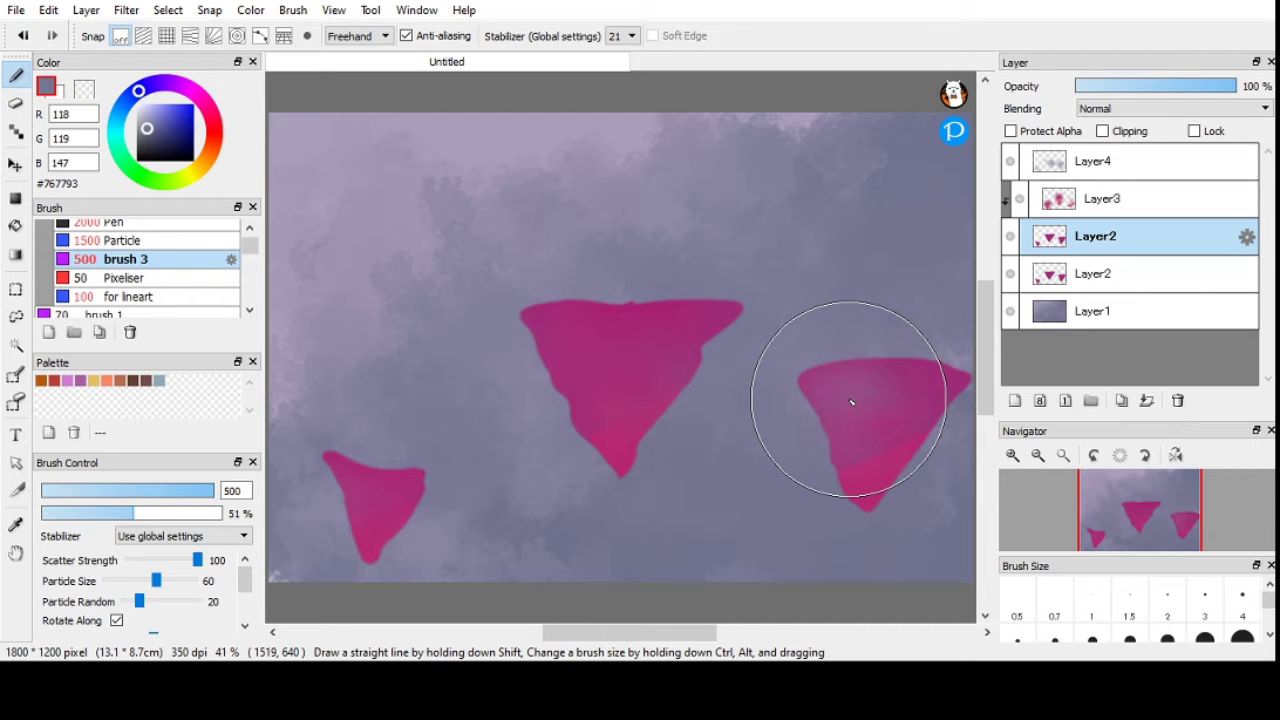
{"action": "key", "text": "e"}
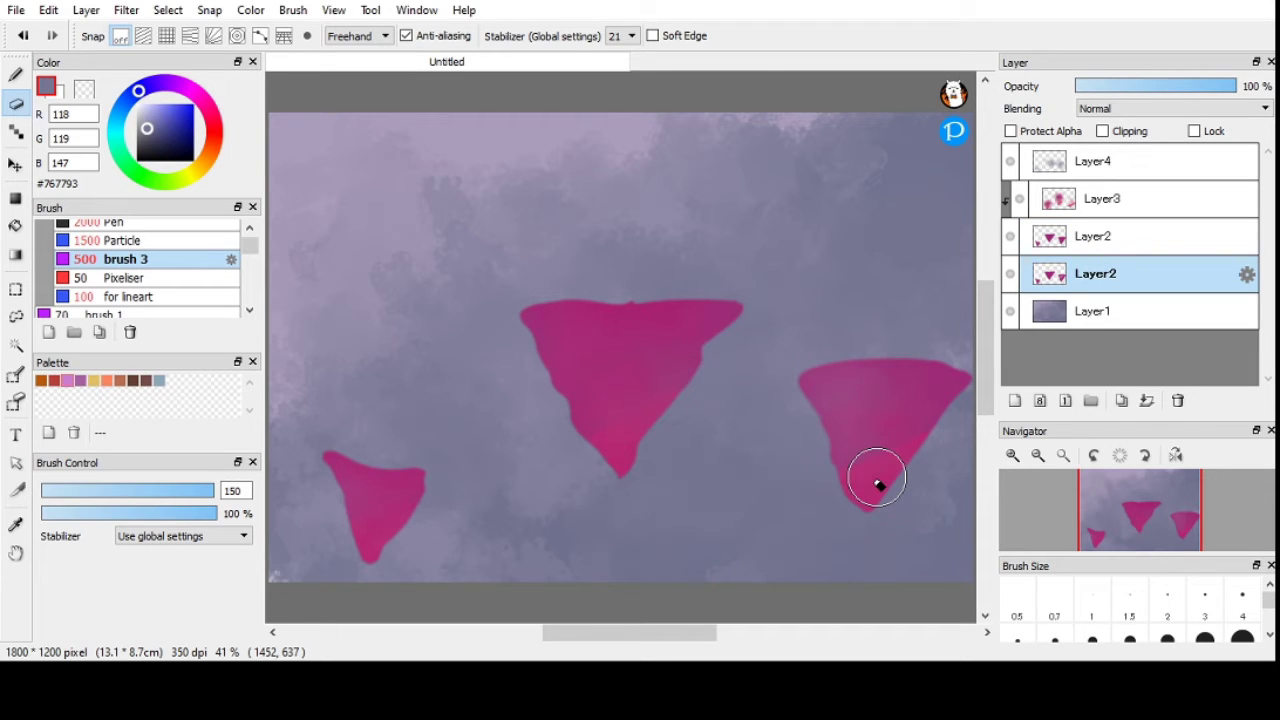
{"action": "key", "text": "ctrl+Up"}
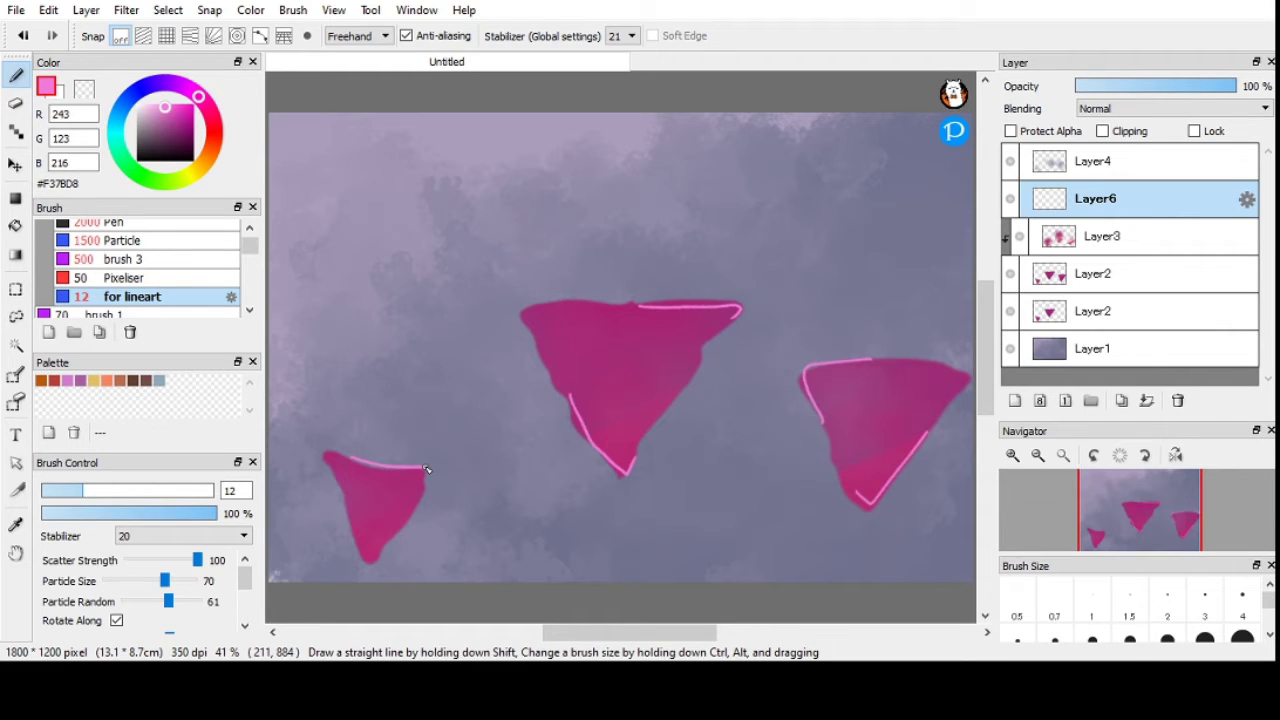
Draw pink #F37BD8 highlight lines along both sides of the small lower-left island with the for lineart brush at size 12.
{"action": "left_click_drag", "start_coordinate": [424, 467], "coordinate": [400, 531]}
{"action": "left_click_drag", "start_coordinate": [337, 481], "coordinate": [356, 534]}
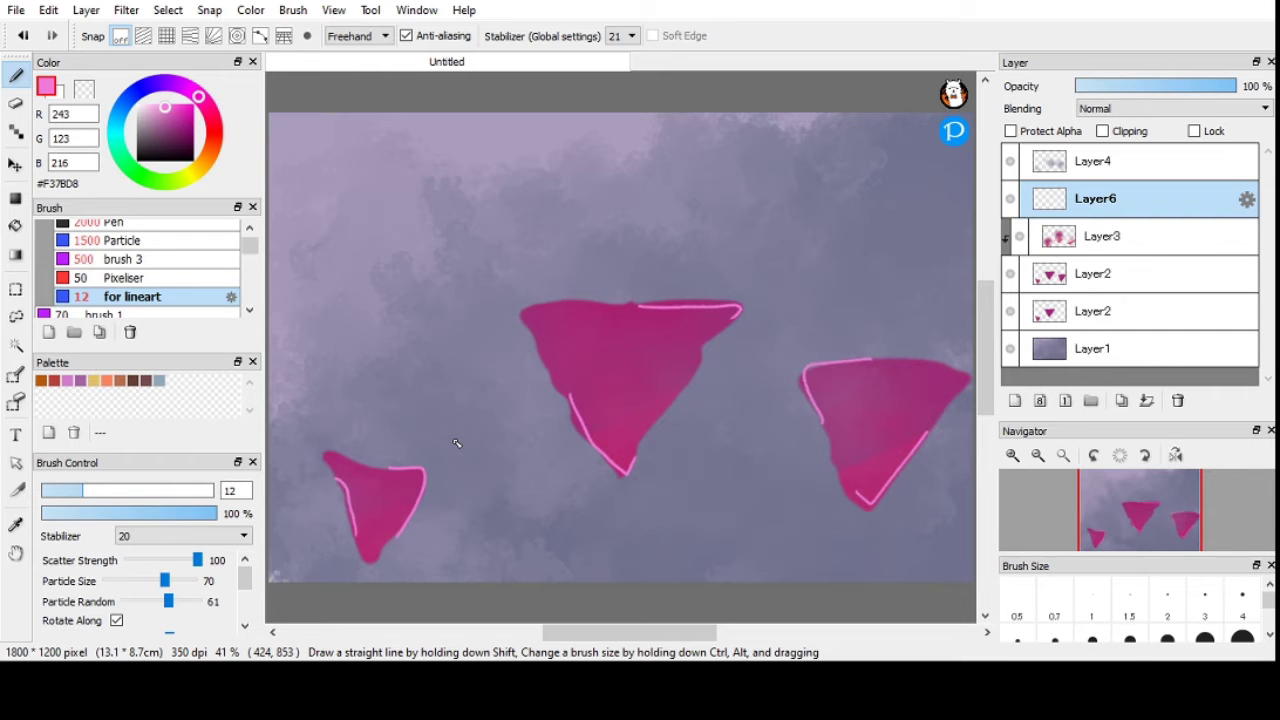
On a new layer, block in a small figure's orange head and lilac body above the right island with the size 5 brush.
{"action": "key", "text": "ctrl+shift+n"}
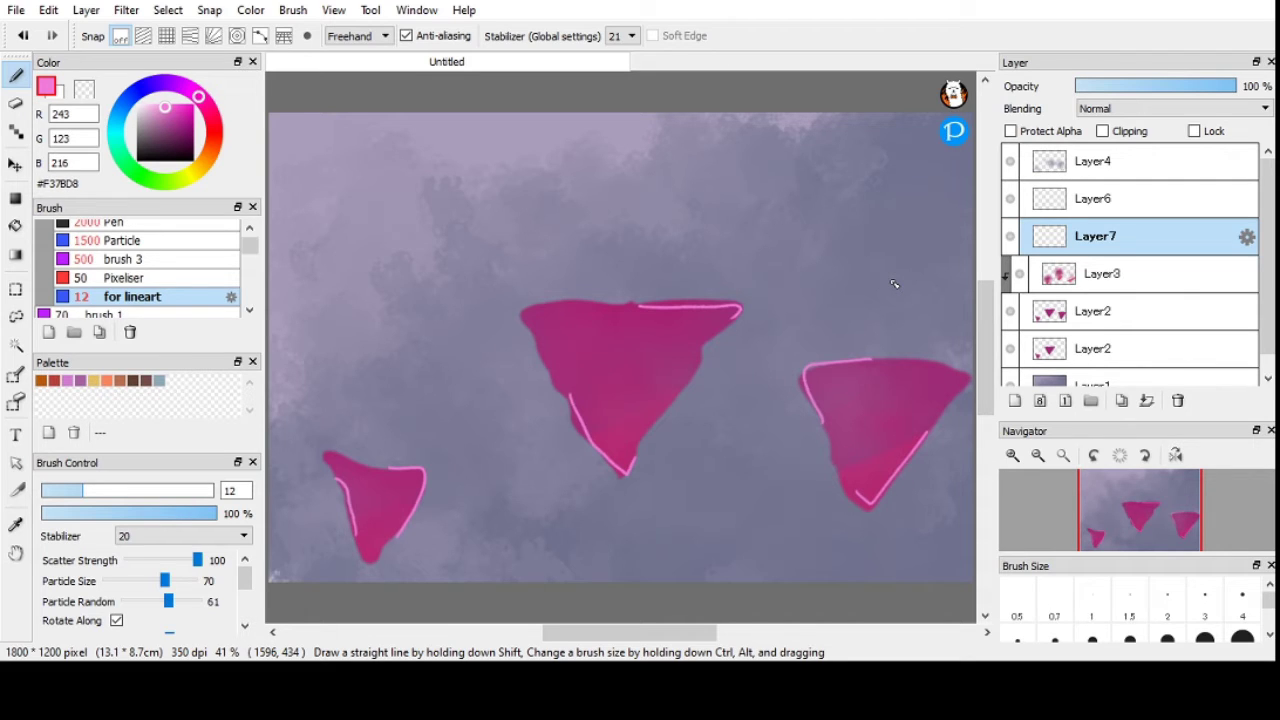
{"action": "key", "text": "ctrl+z"}
{"action": "scroll", "coordinate": [945, 358], "scroll_direction": "up", "scroll_amount": 5}
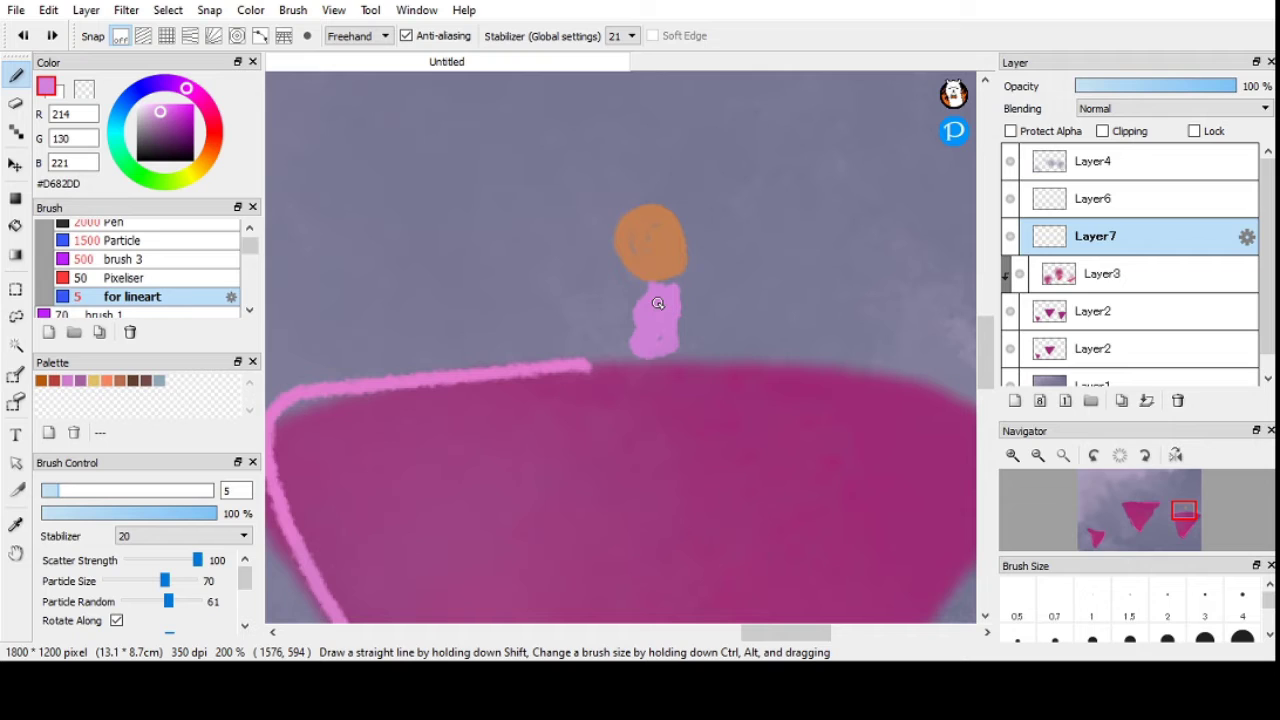
{"action": "left_click", "coordinate": [680, 272], "text": "alt"}
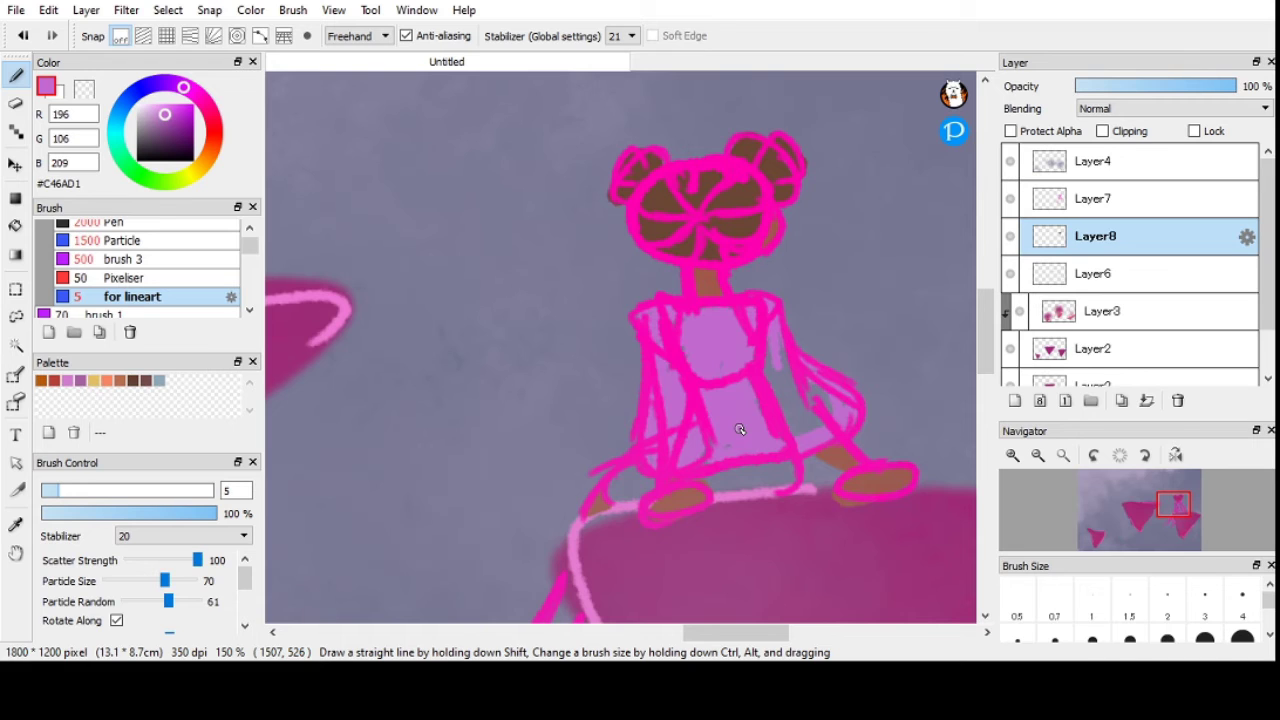
Paint the dark parts of the seated girl's clothing on Layer8 in a dark violet-grey.
{"action": "left_click", "coordinate": [156, 84]}
{"action": "left_click", "coordinate": [152, 142]}
{"action": "left_click_drag", "start_coordinate": [685, 310], "coordinate": [703, 325]}
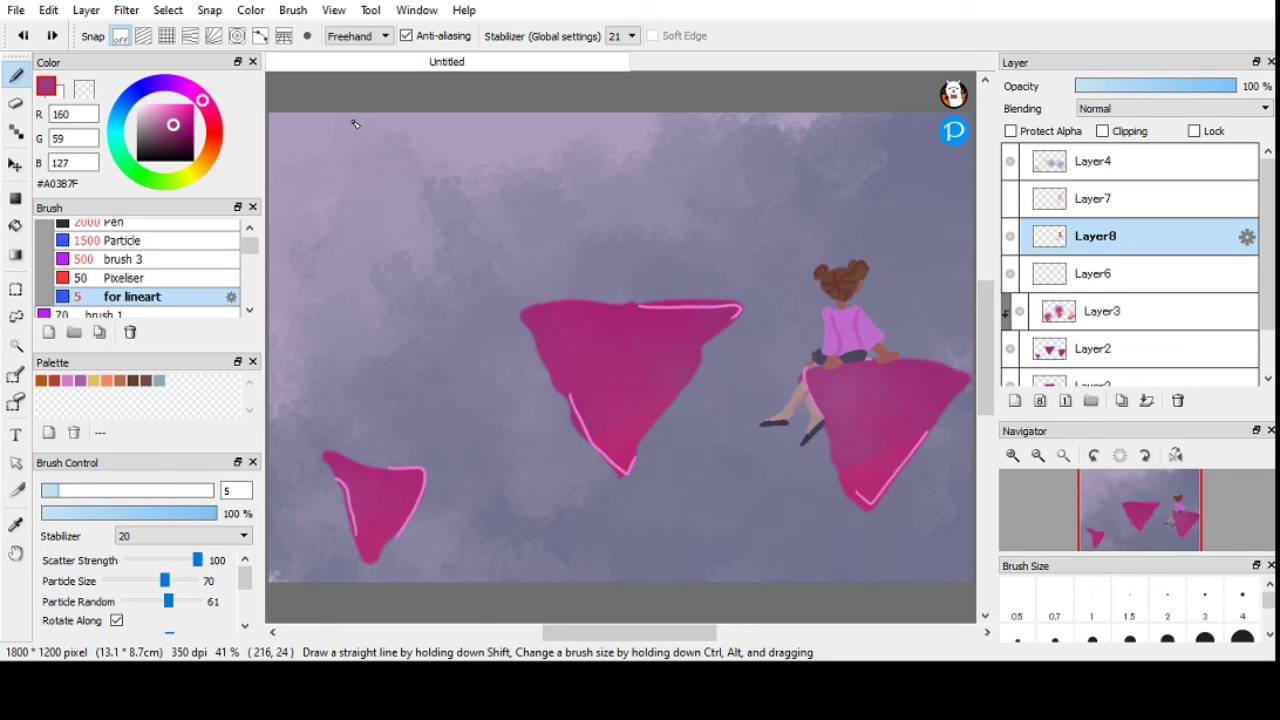
Turn on the radial snap so that strokes converge at the canvas's upper-left corner.
{"action": "left_click", "coordinate": [215, 38]}
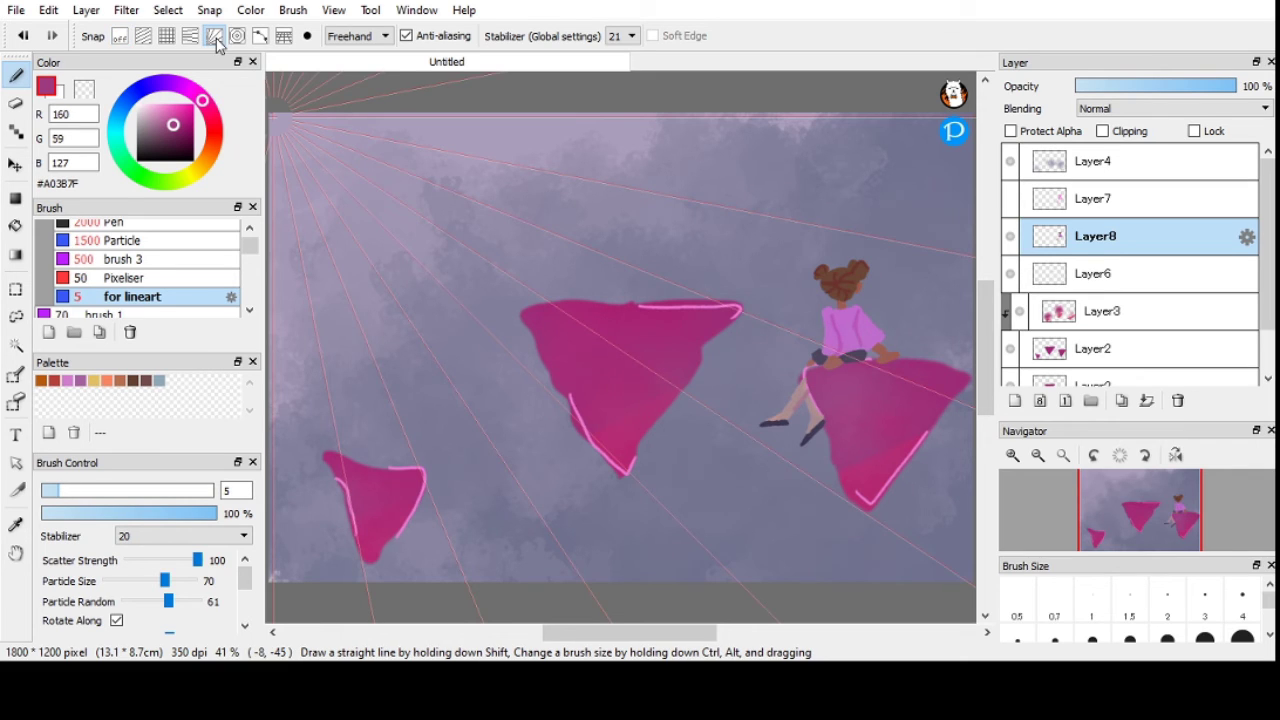